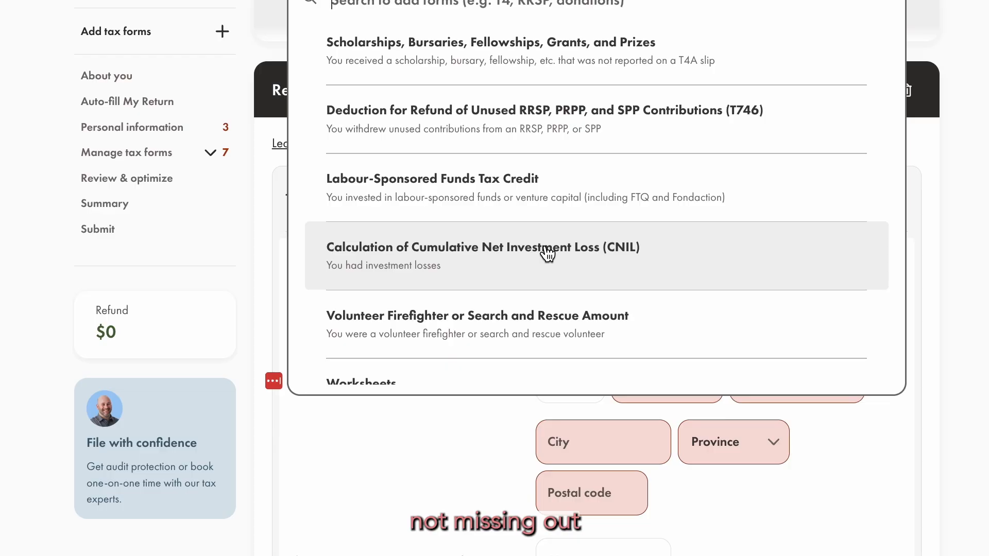
scroll(547, 253, "down", 3)
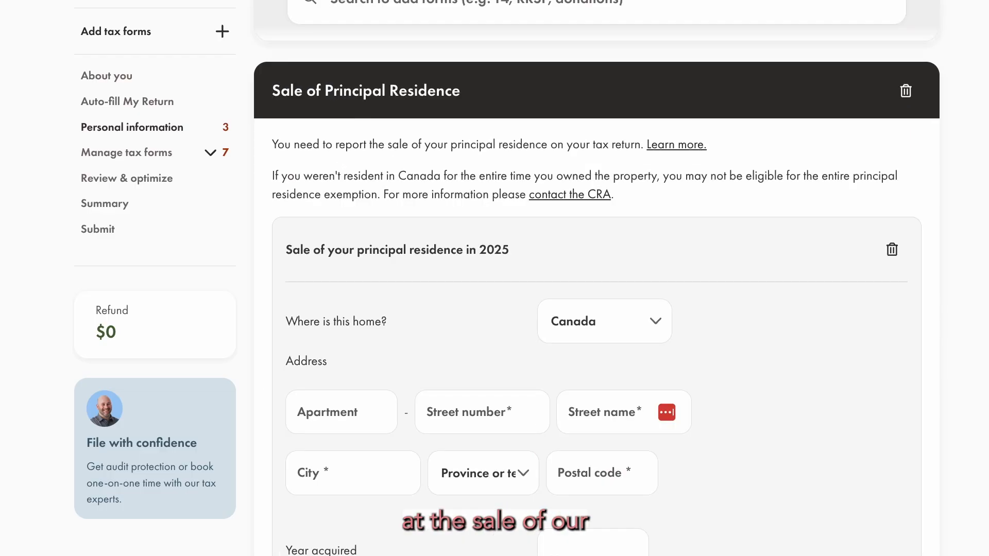
scroll(669, 323, "down", 1)
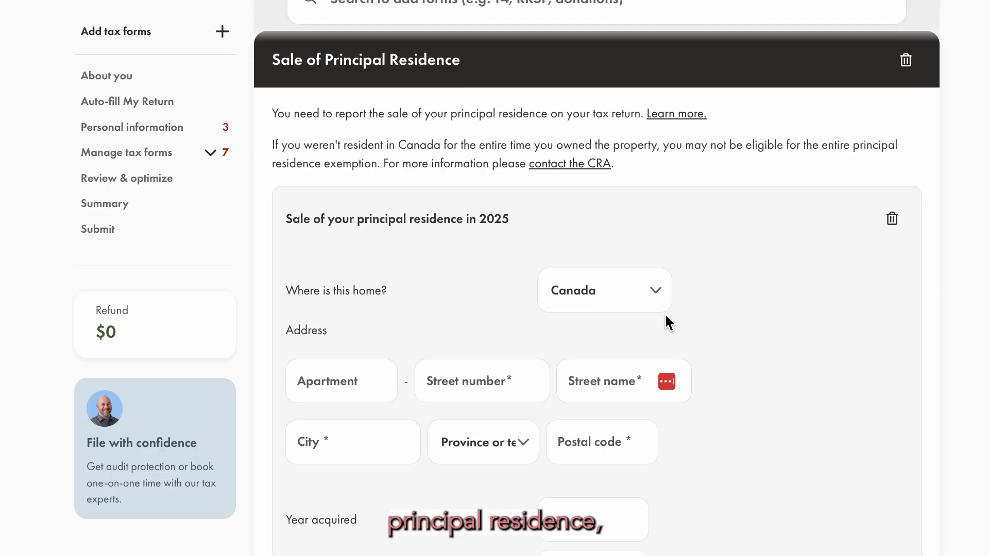
Fill in the sold principal residence's full address and enter the year it was acquired.
left_click(488, 379)
type("123")
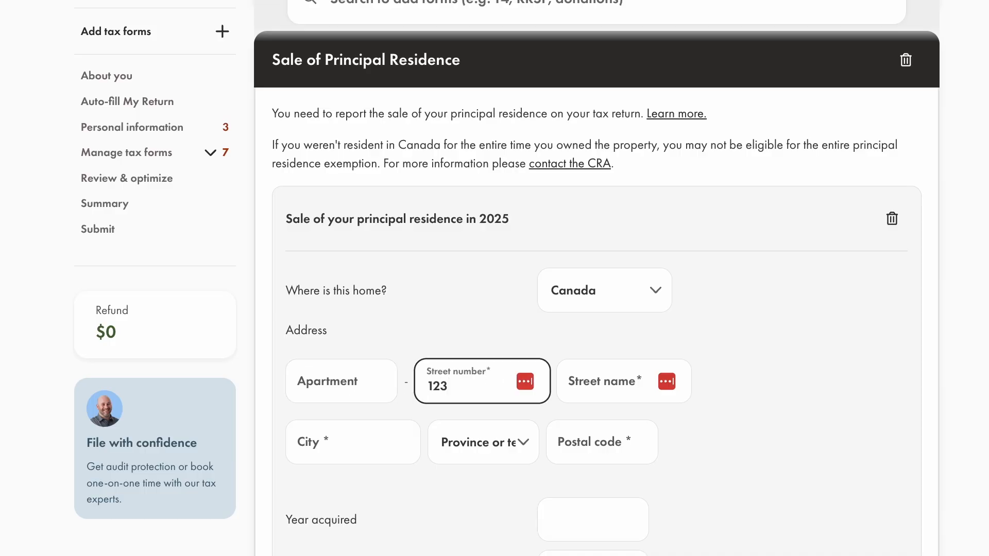
key("Tab")
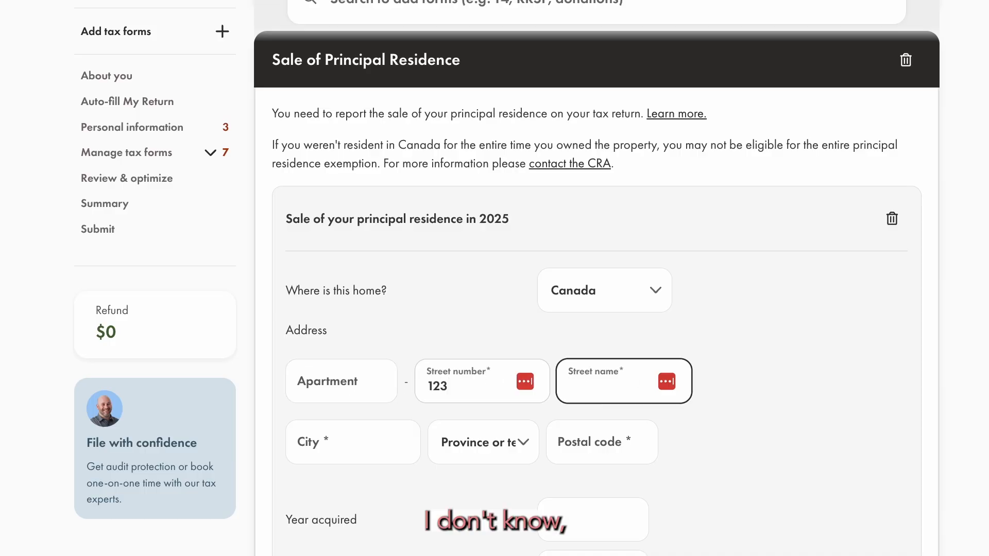
type("Bloom Street")
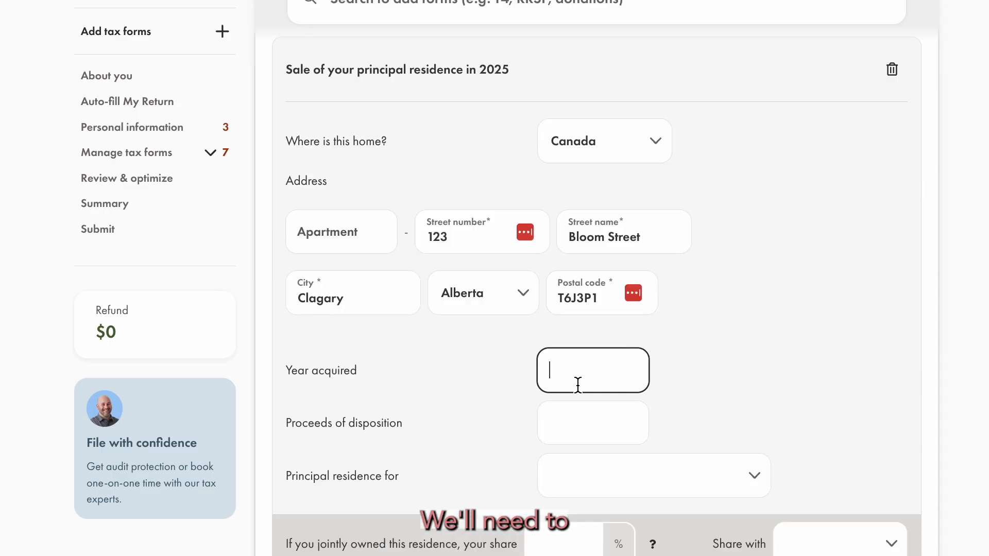
type("20")
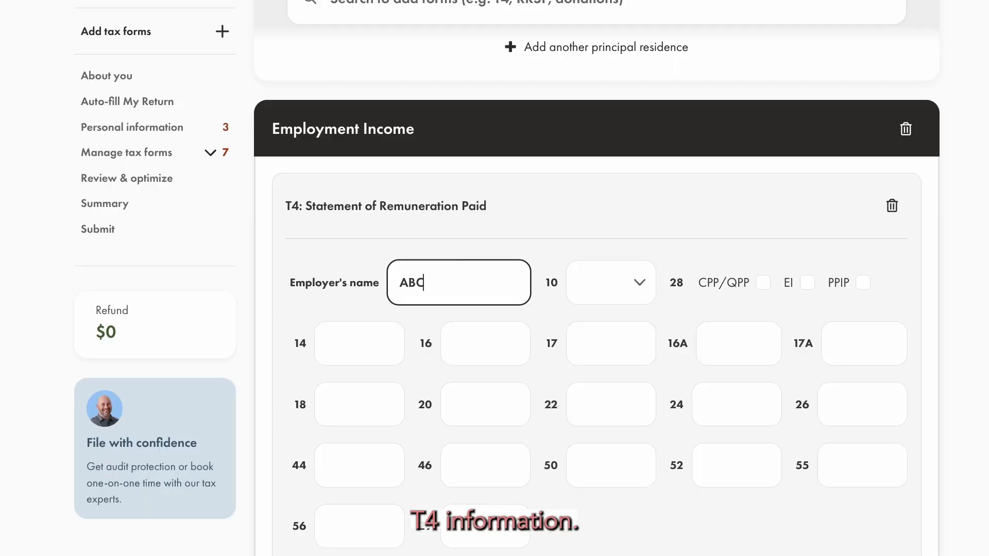
Set the T4 slip's employer name to ABC Co and box 10 to AB.
type("Co")
key("Tab")
left_click(653, 273)
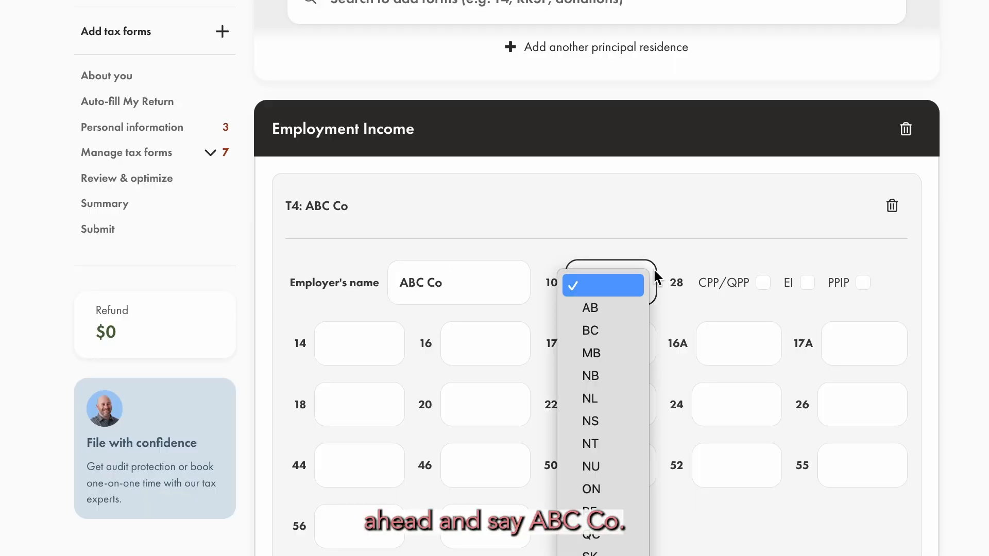
left_click(594, 306)
left_click_drag(698, 253, 699, 253)
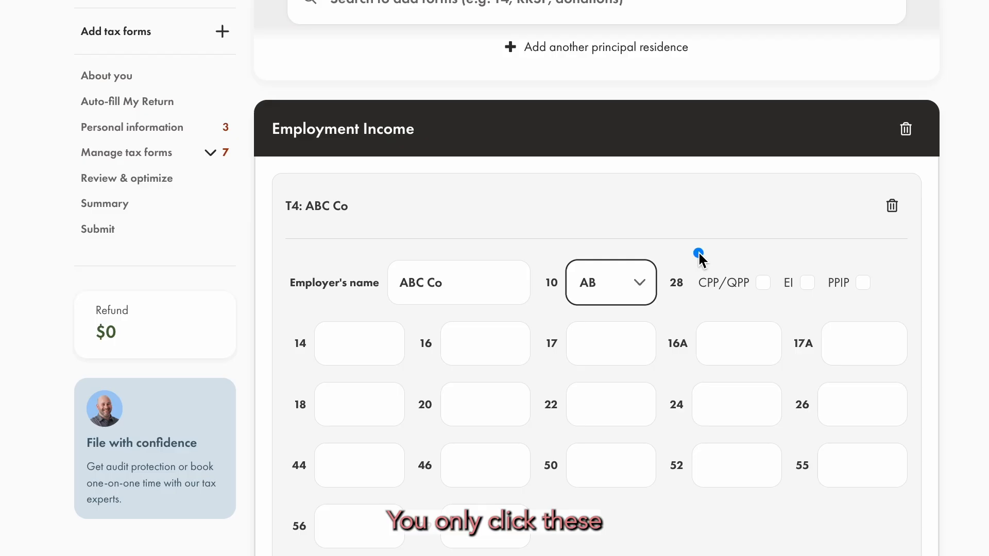
left_click_drag(754, 270, 892, 312)
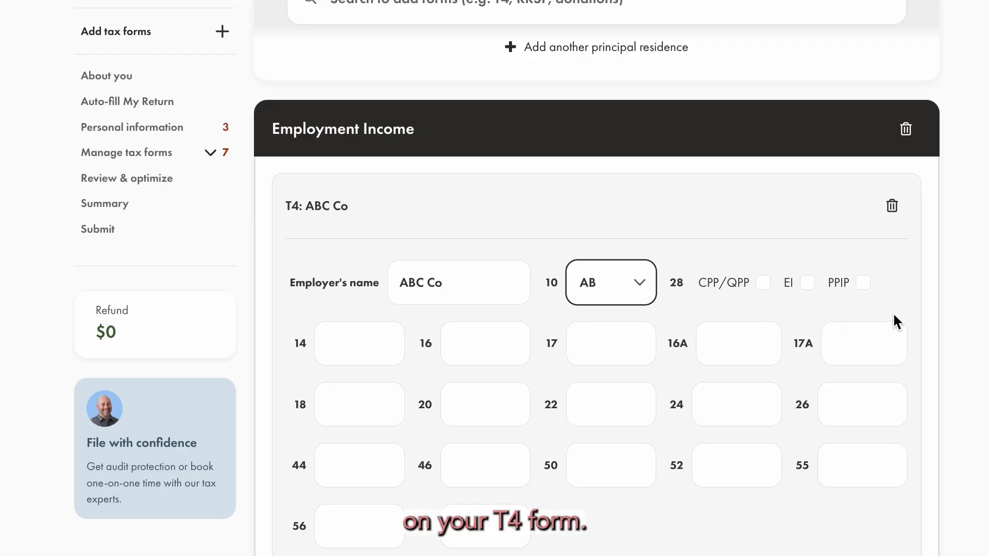
Enter the T4 amounts: 50,000 in box 14, 2,400 in box 16, 700 in box 18 and 5,500 in box 22.
left_click(351, 345)
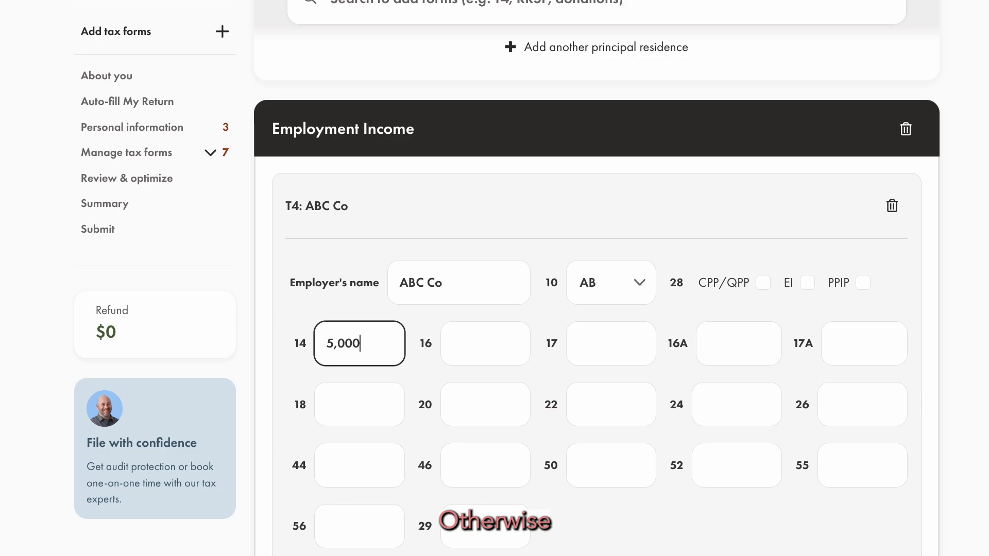
key("Tab")
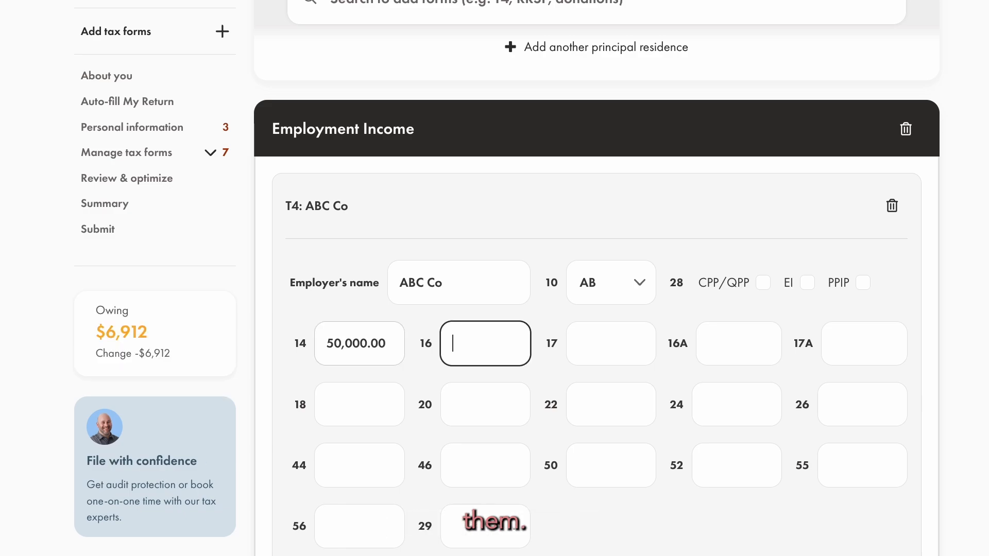
mouse_move(431, 348)
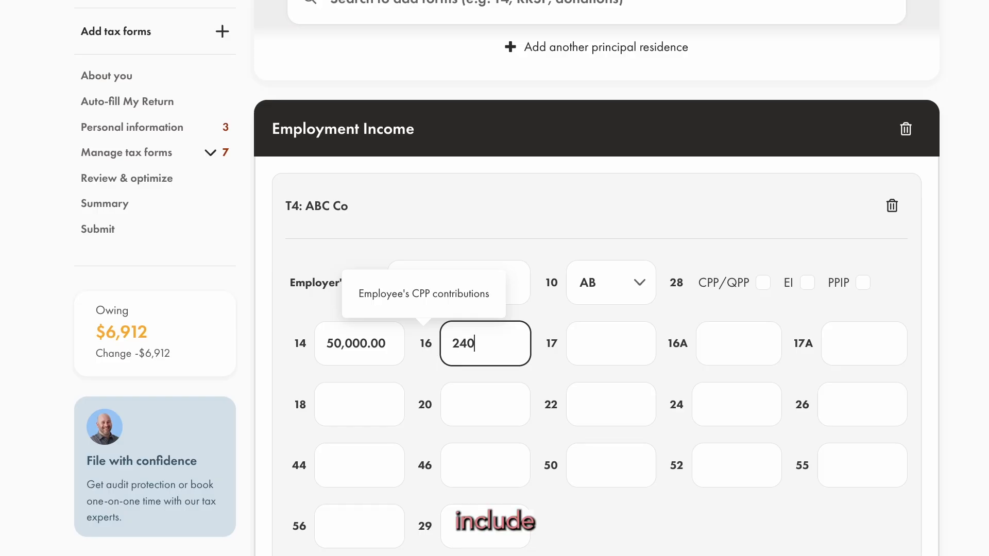
type("0")
key("Tab")
mouse_move(551, 349)
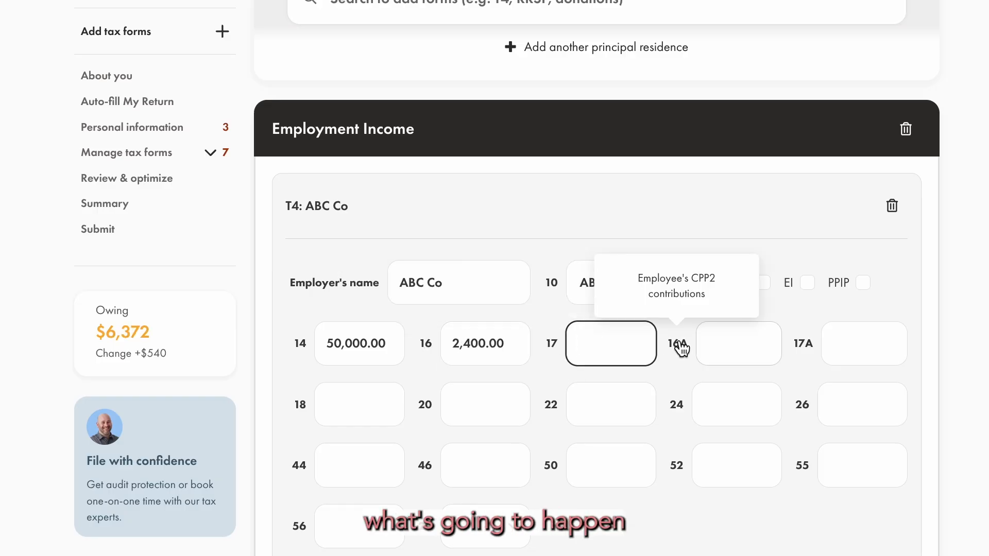
type("5,500.00")
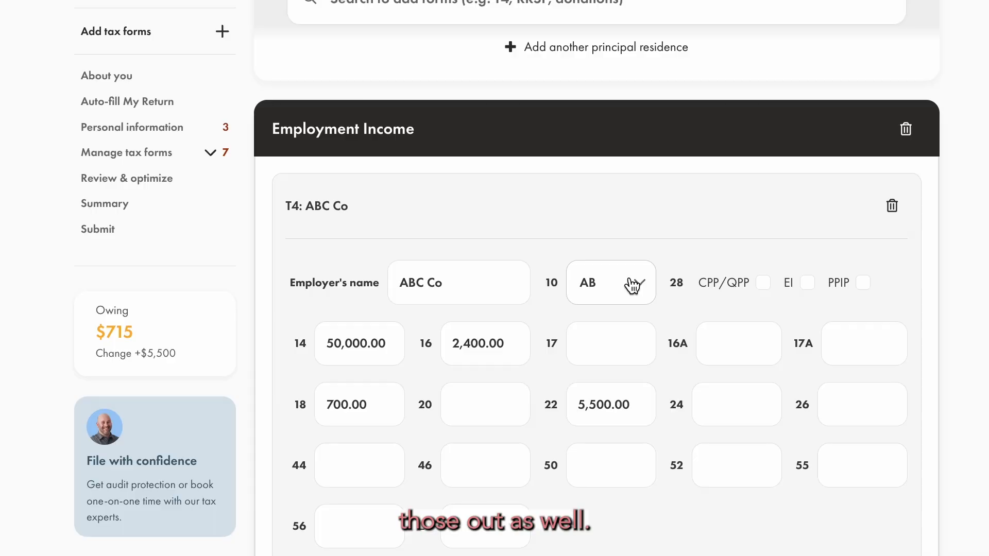
On the T3 slip, enter BC trust as the trust's name and 1,000 in box 49.
scroll(629, 276, "down", 10)
left_click(417, 299)
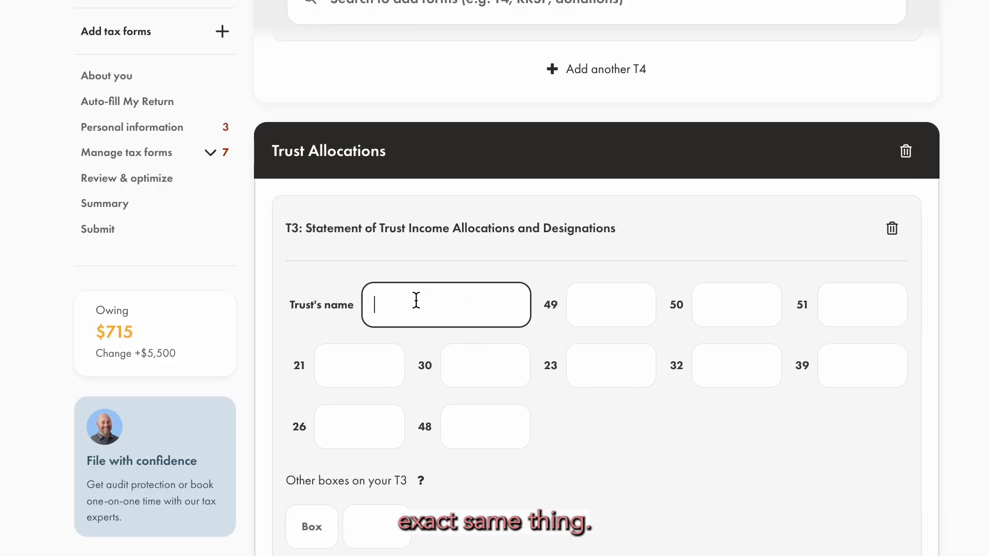
type("BC t")
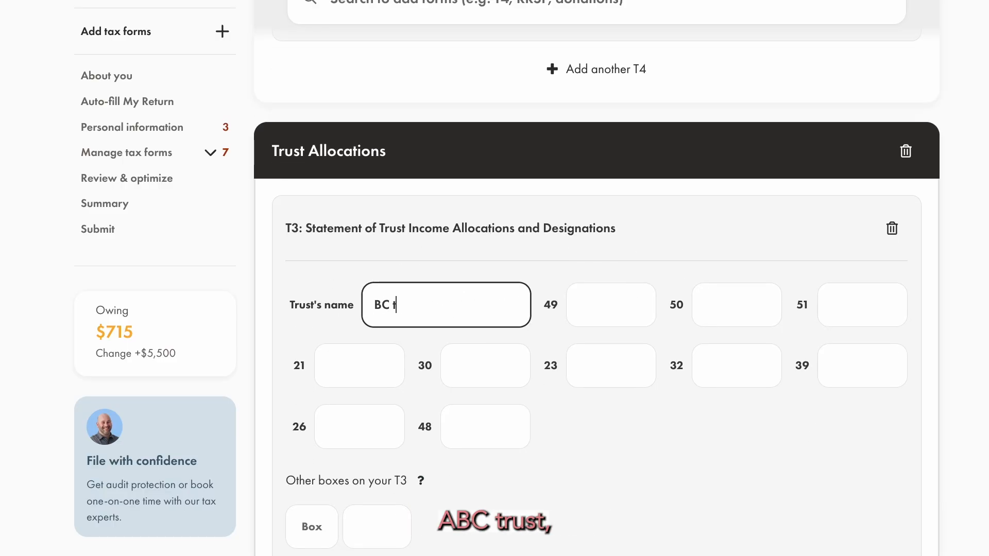
type("rust")
left_click(580, 288)
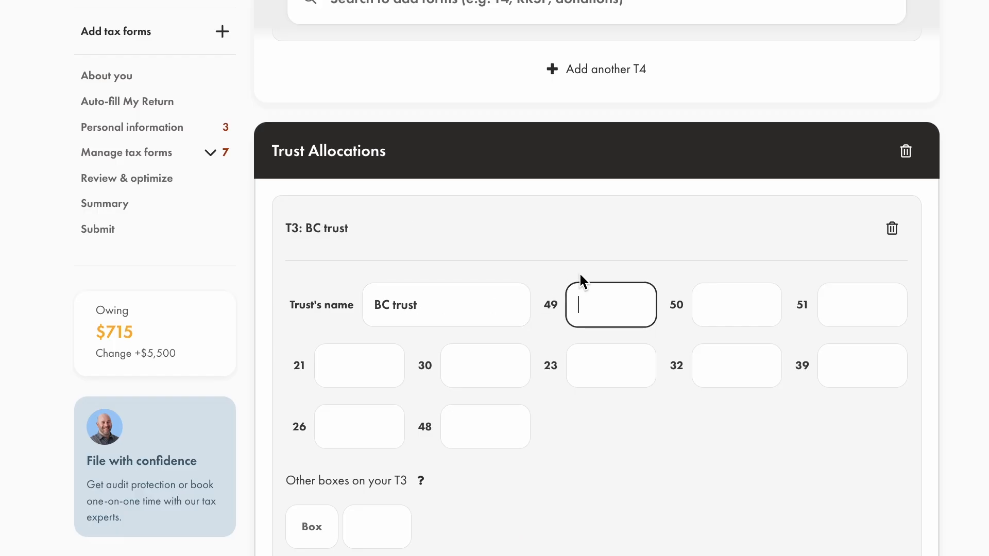
mouse_move(551, 309)
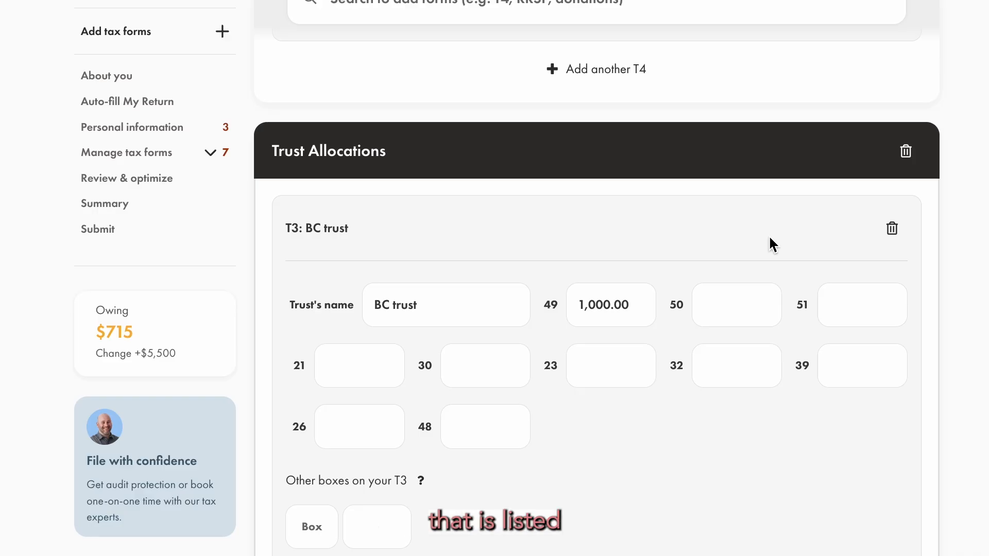
On the T777 form, set the employee type to Salaried (or hourly) employee and the employer to ABC Co.
scroll(769, 238, "down", 1)
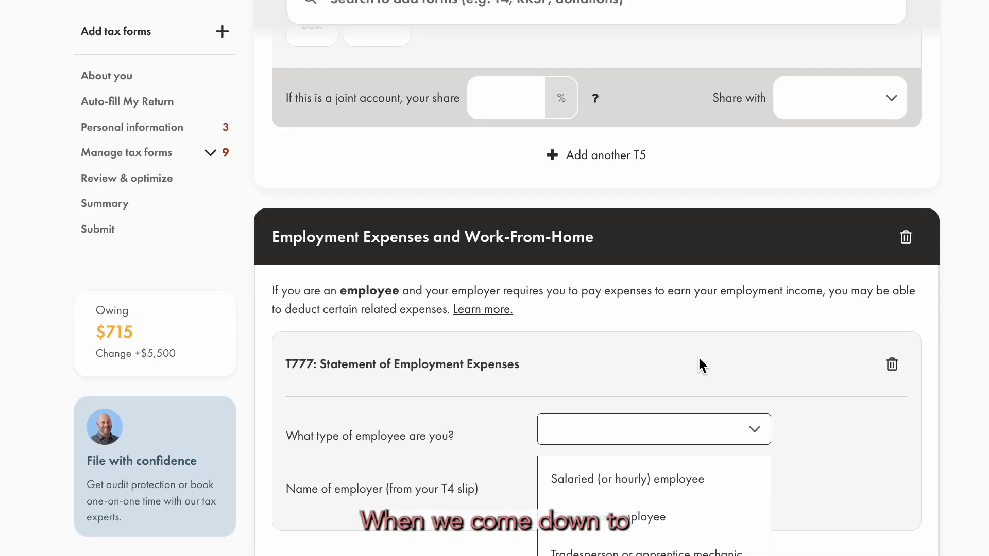
scroll(701, 366, "down", 4)
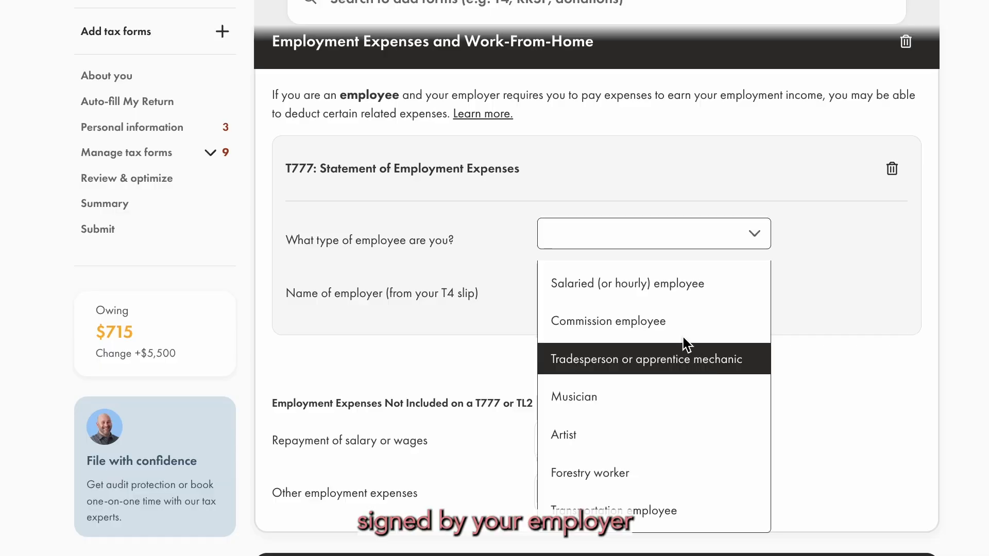
left_click(665, 285)
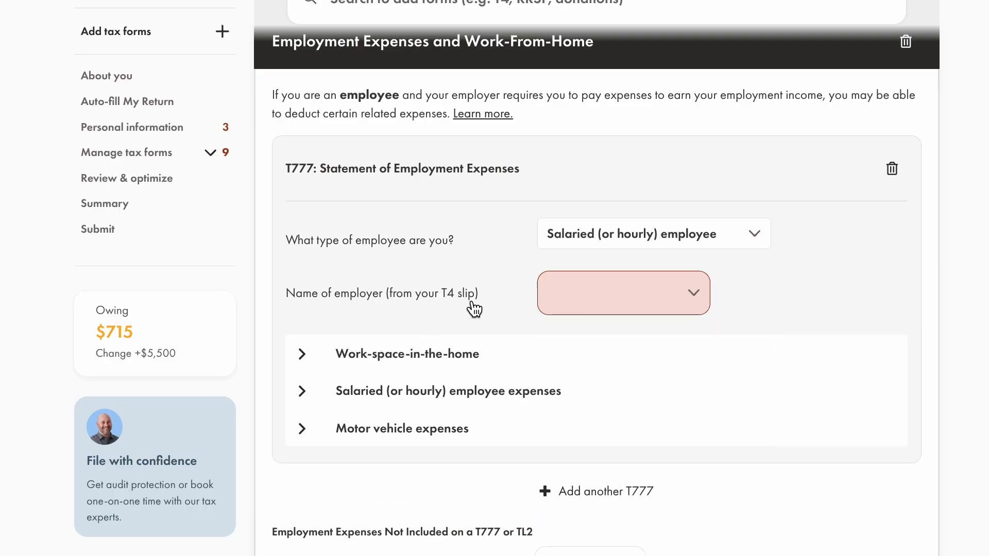
left_click(622, 304)
left_click(618, 321)
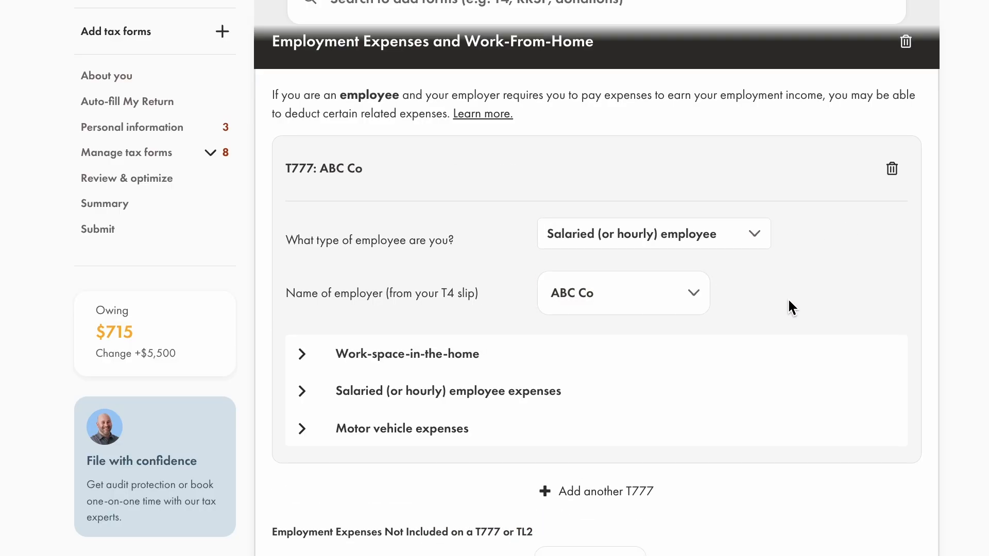
Under Work-space-in-the-home, set the home's area to 1,200 and the workspace's to 200, and answer No to use for other purposes.
scroll(309, 258, "down", 2)
left_click(302, 270)
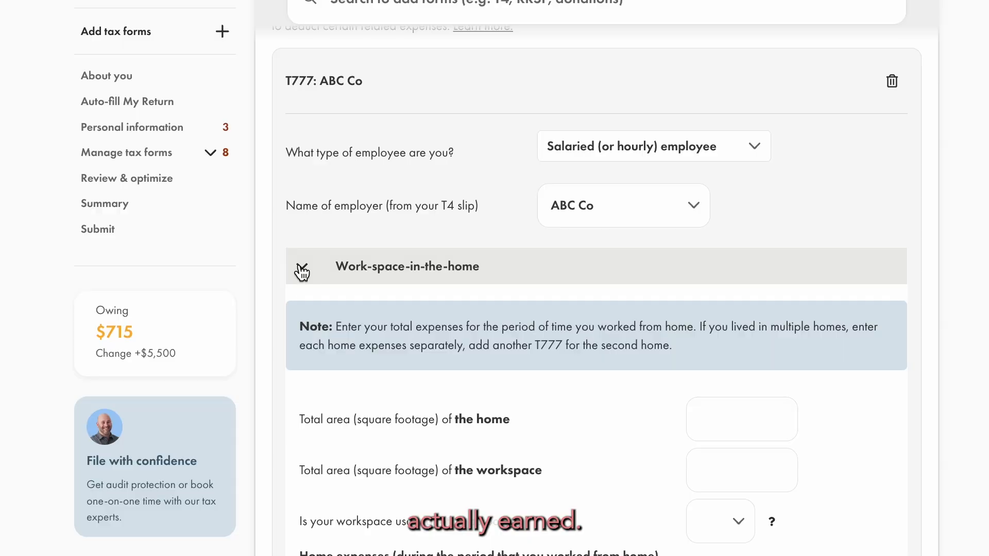
scroll(302, 270, "down", 3)
left_click(760, 255)
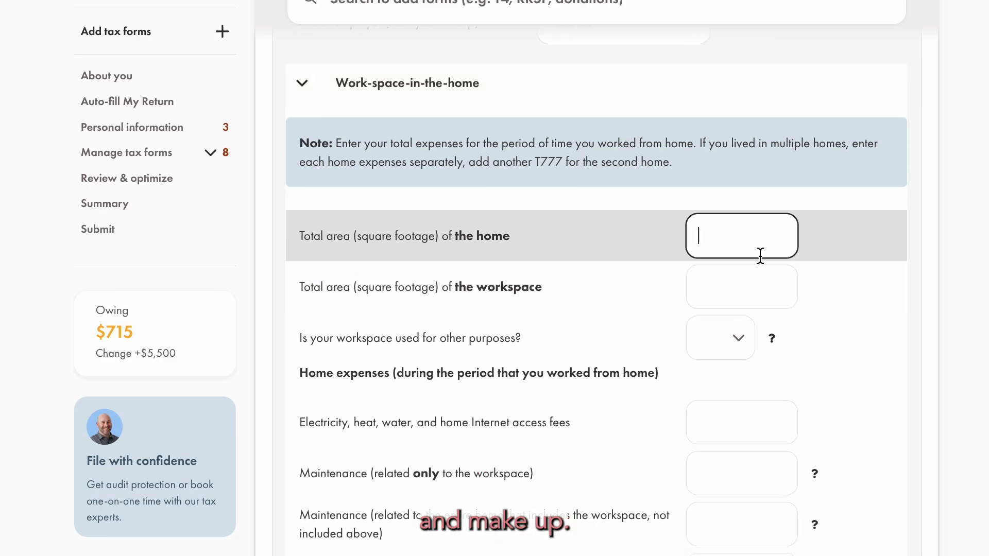
type("1,200")
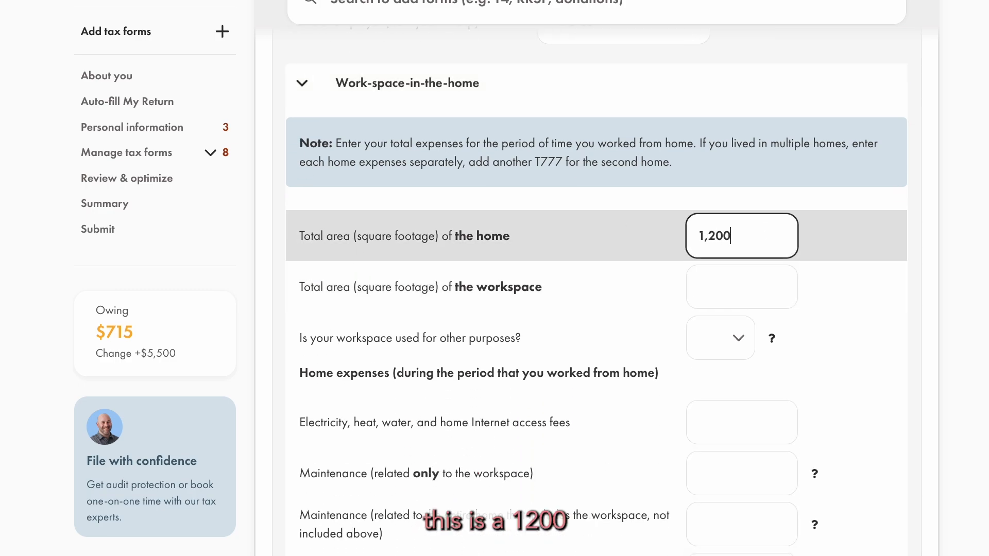
left_click(752, 285)
type("2")
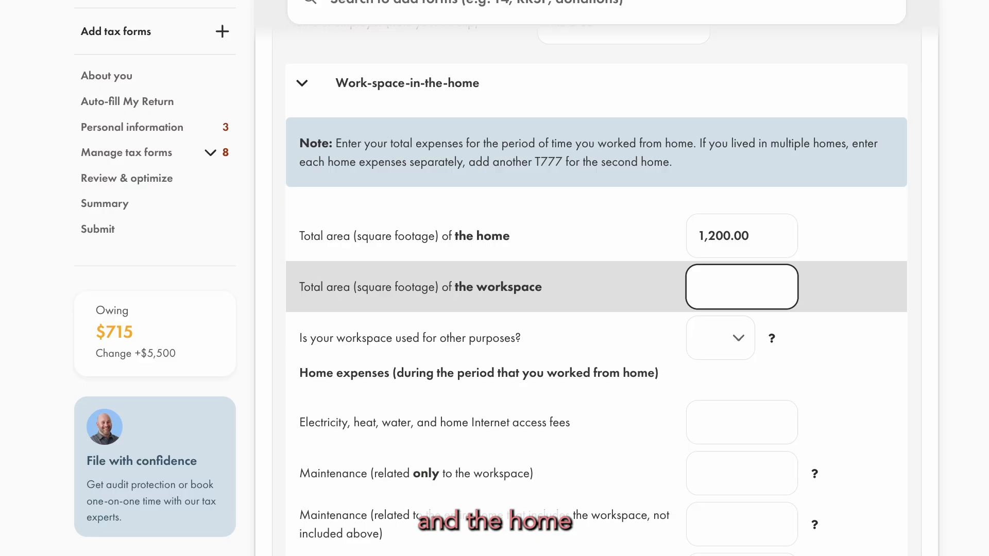
key("BackSpace")
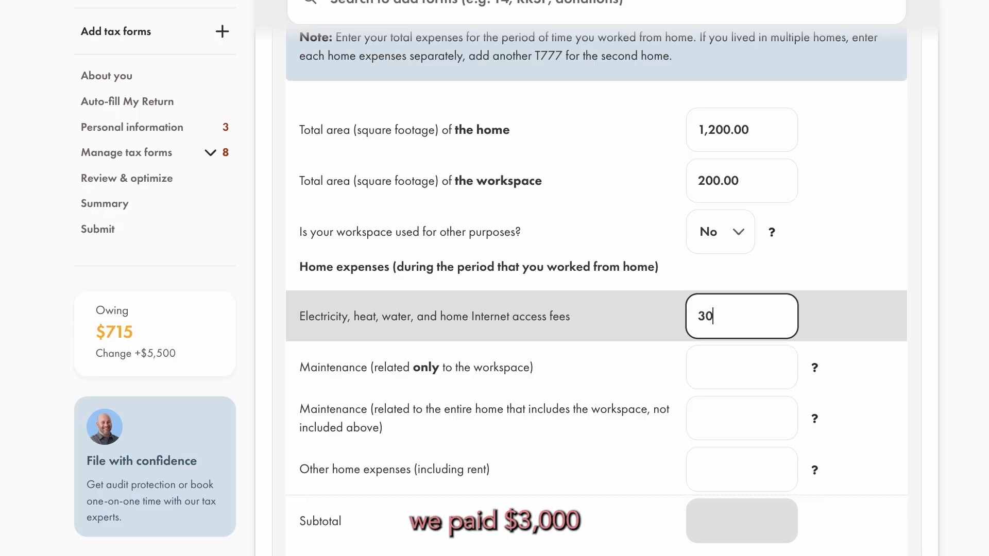
Enter home expenses of 3,000 for electricity, heat, water and internet, and 24,000 for other expenses including rent.
left_click(715, 381)
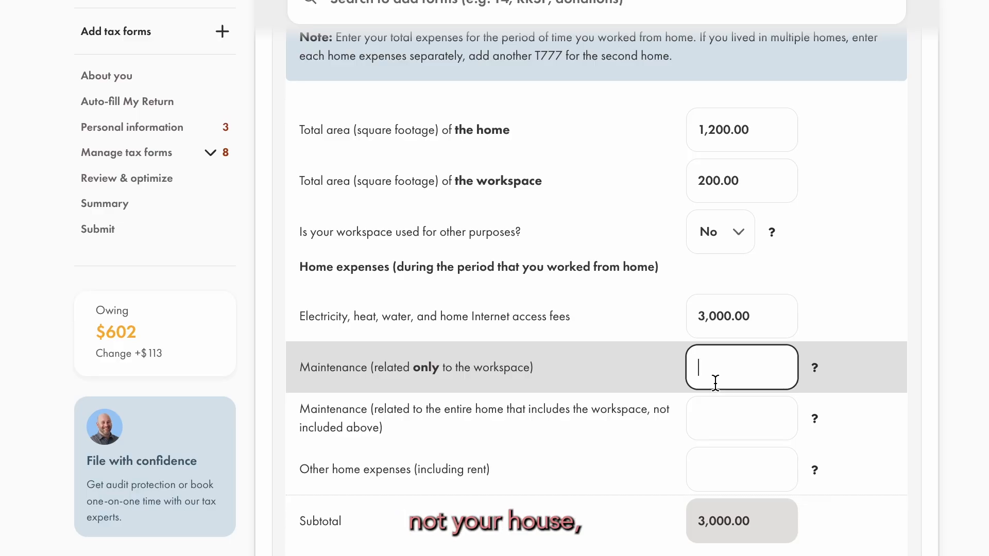
left_click(712, 438)
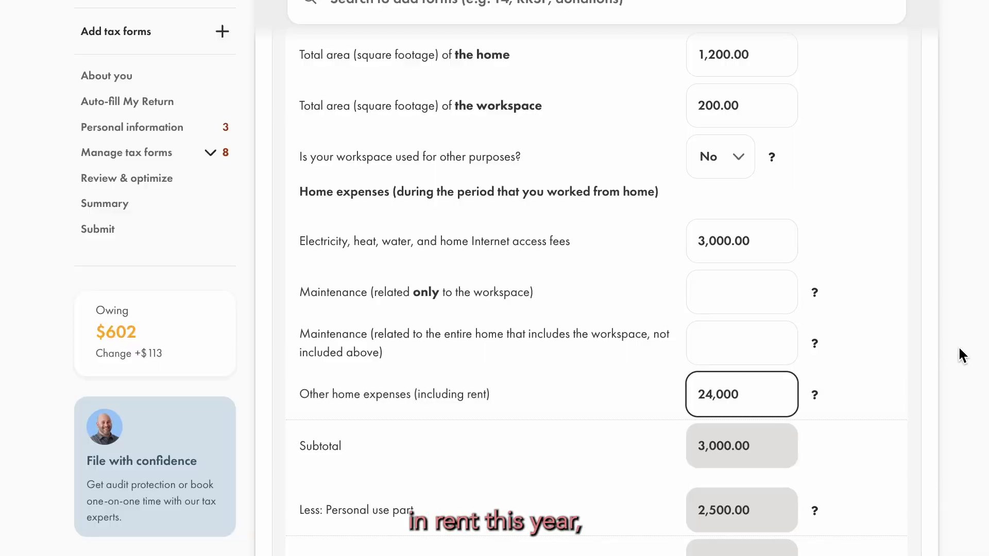
key("Tab")
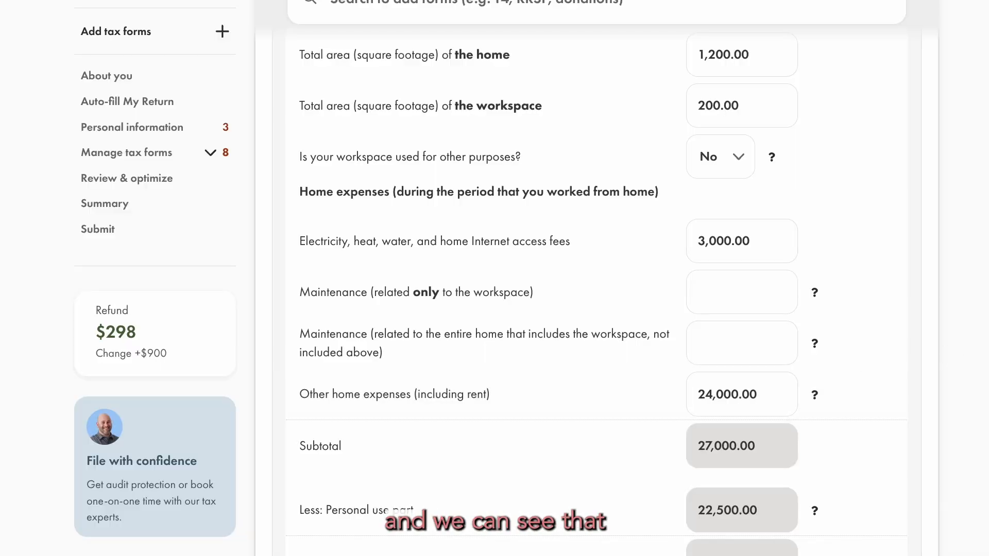
Review the work-space-in-the-home claim and the reporting options for motor vehicle expenses, leaving that section collapsed.
scroll(468, 361, "down", 3)
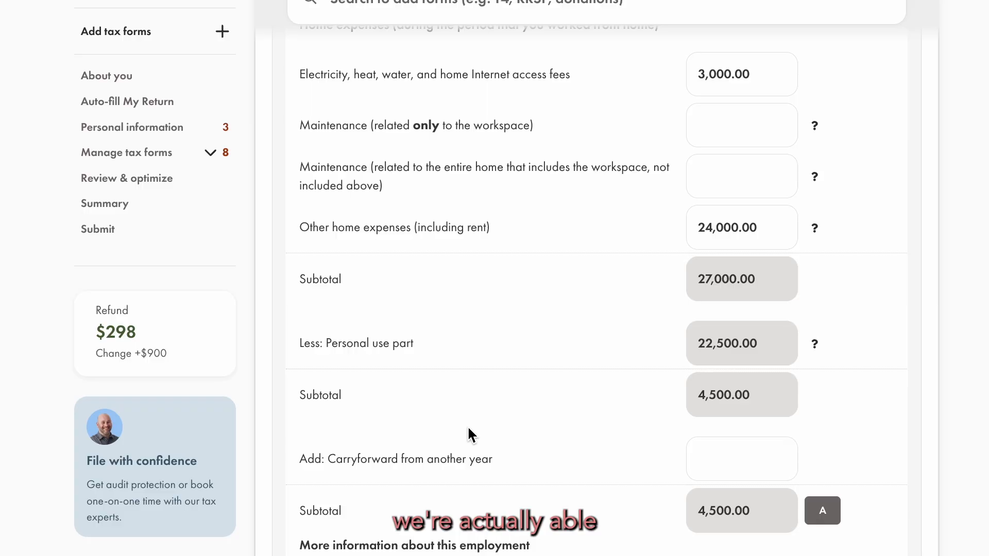
scroll(469, 428, "down", 1)
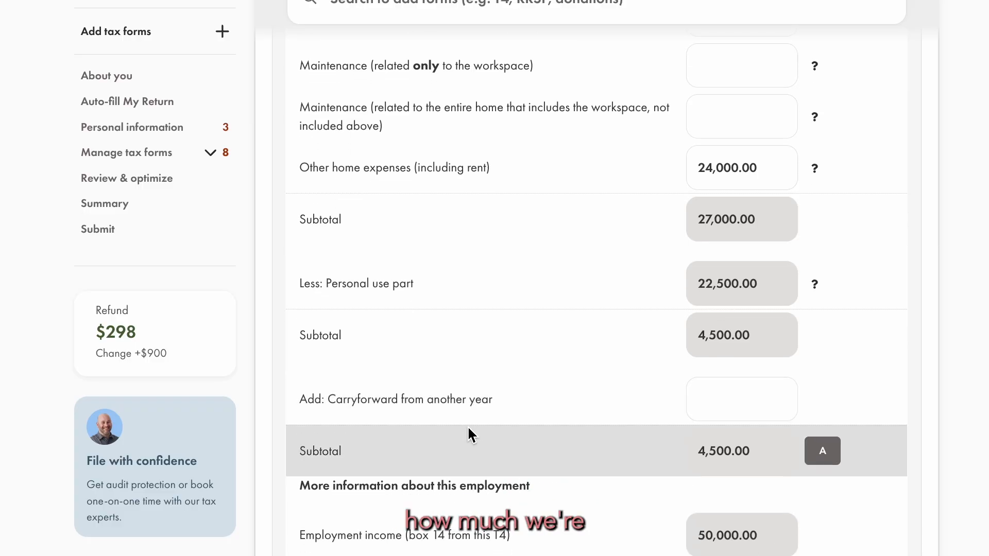
scroll(469, 435, "down", 3)
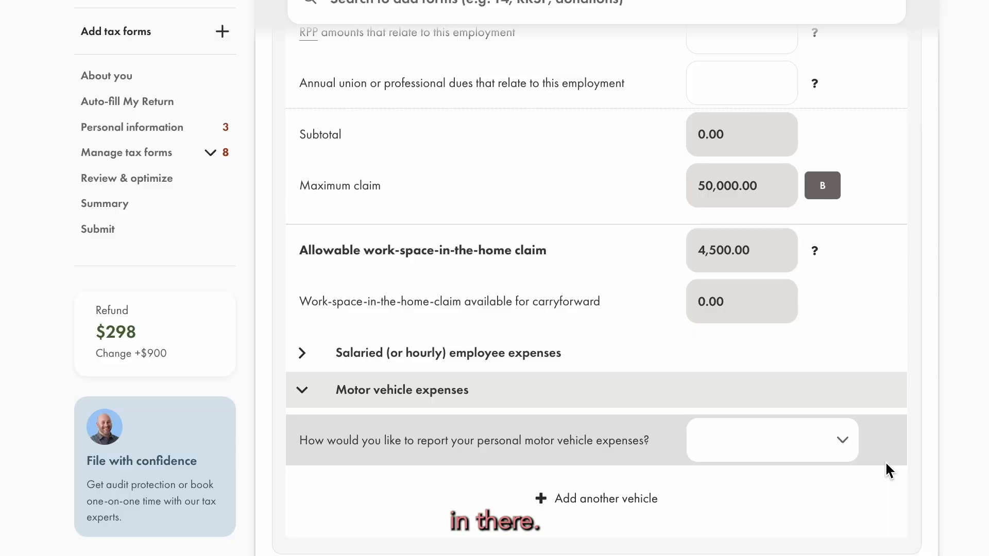
left_click(824, 442)
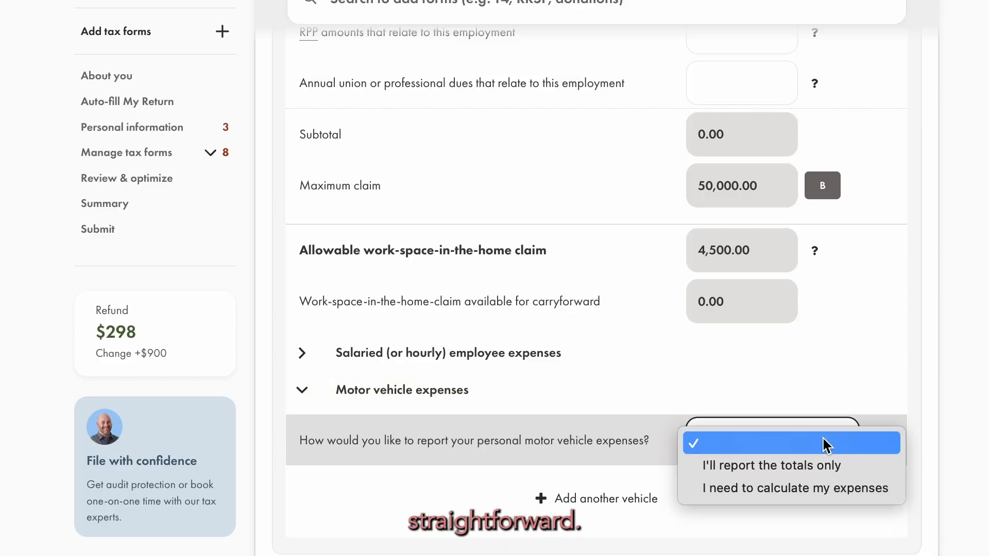
left_click(827, 444)
left_click(302, 390)
scroll(300, 391, "down", 1)
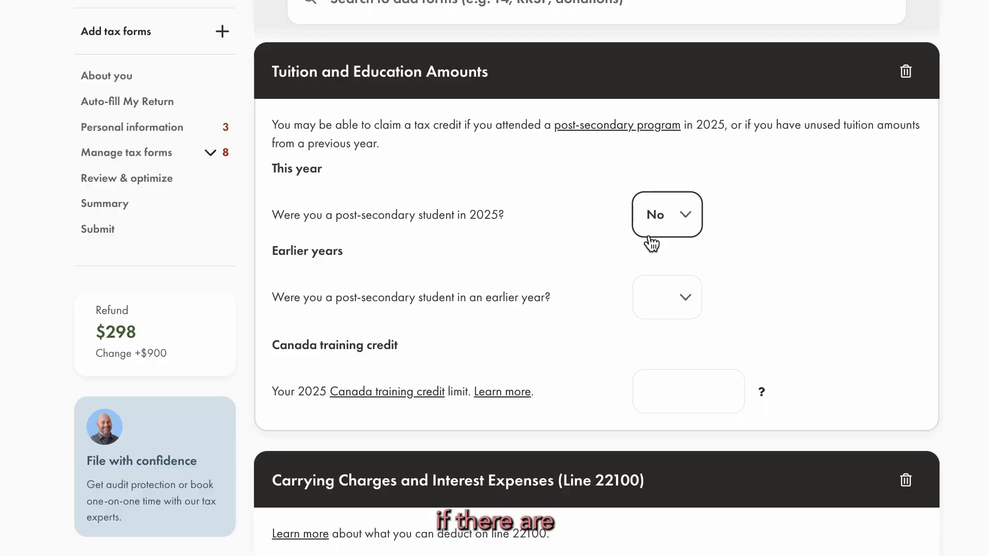
Under Tuition and Education Amounts, answer Yes to earlier-year post-secondary study and enter unused amounts of 10,000 federal and 7,000 provincial.
left_click(662, 317)
left_click(659, 323)
left_click(675, 386)
type("10")
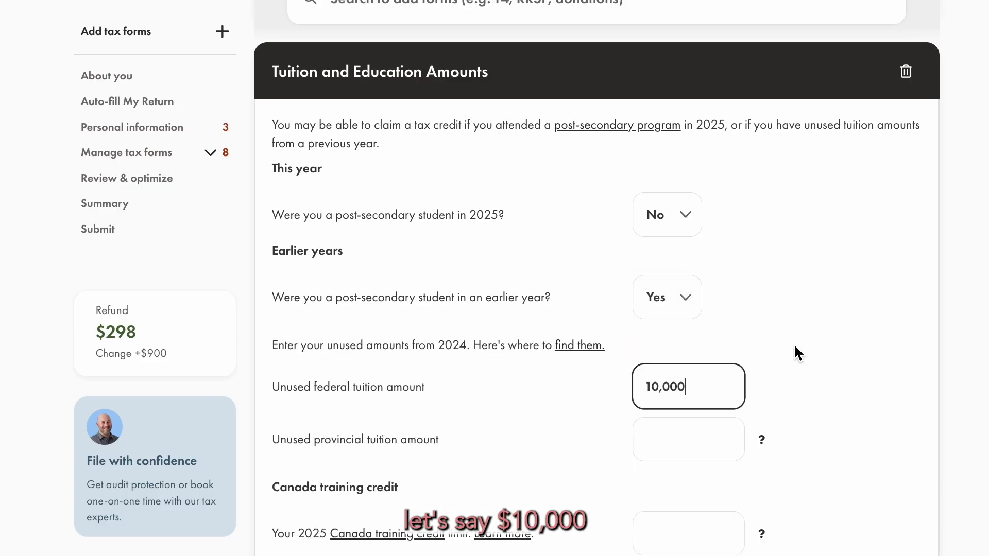
left_click(848, 324)
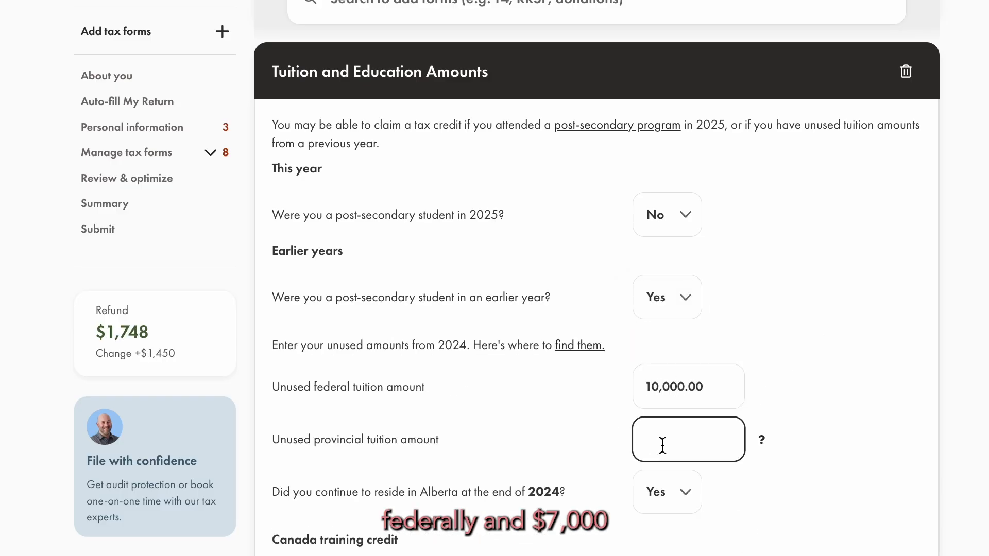
key("Tab")
mouse_move(763, 441)
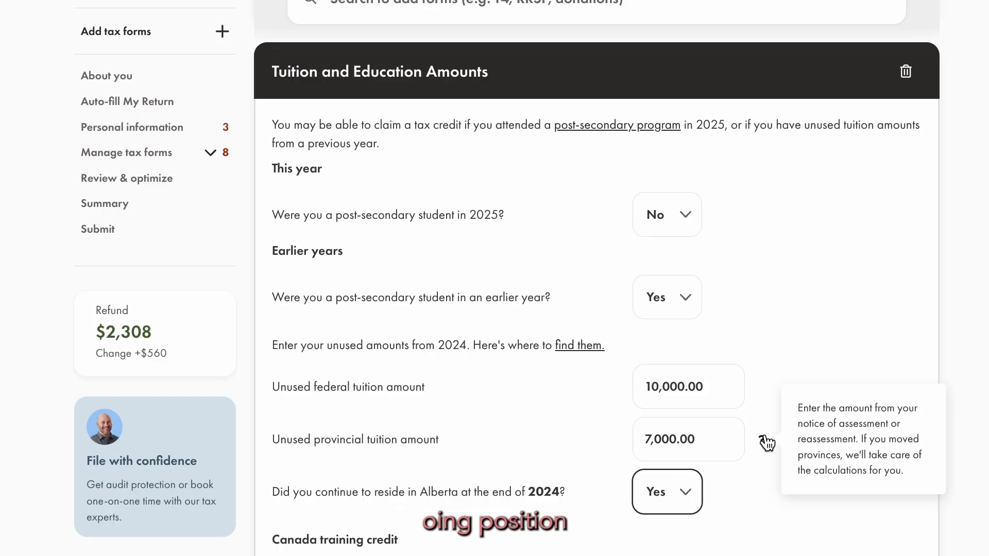
Under Carrying Charges and Interest Expenses, set the expense type to Carrying charges and fill in its description.
scroll(764, 441, "down", 15)
left_click(299, 206)
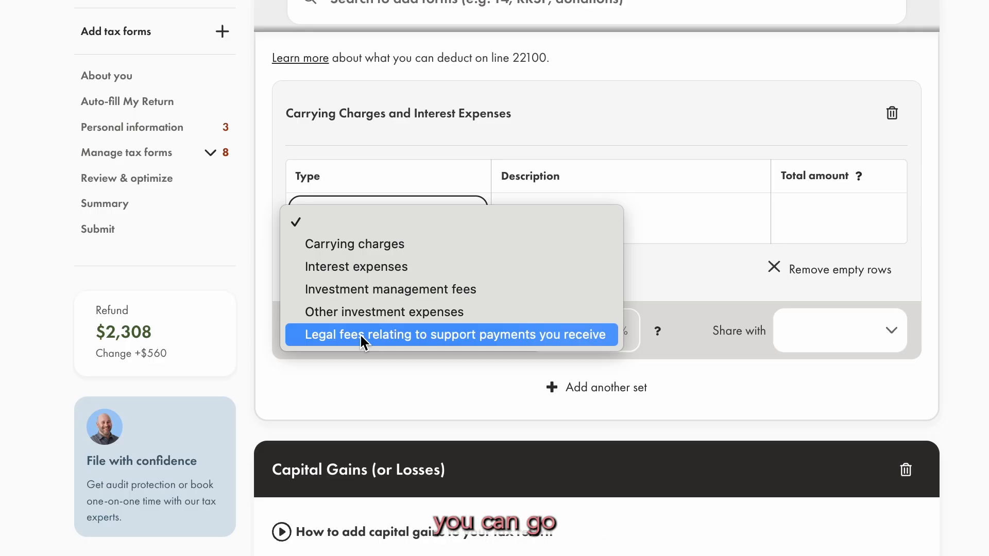
left_click(369, 248)
left_click(585, 222)
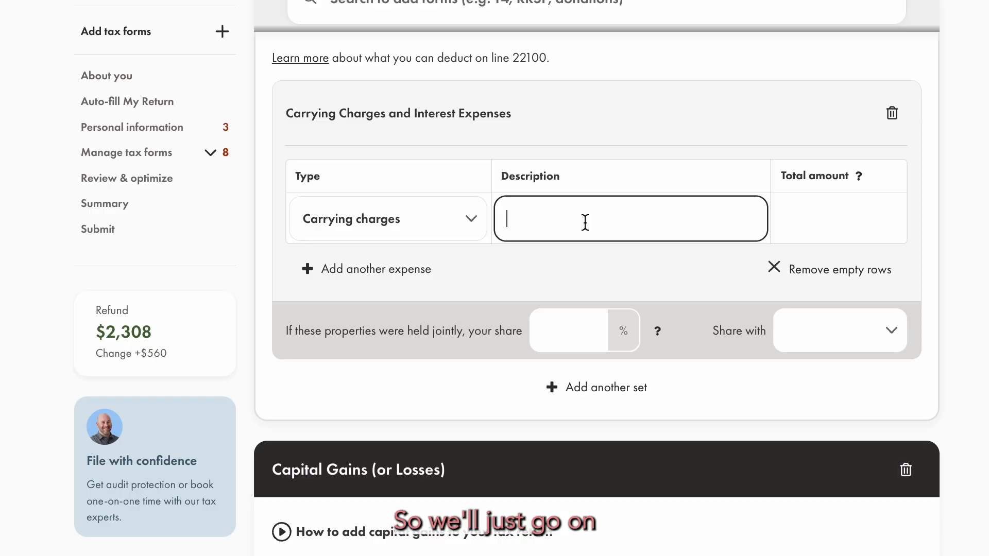
type("nre")
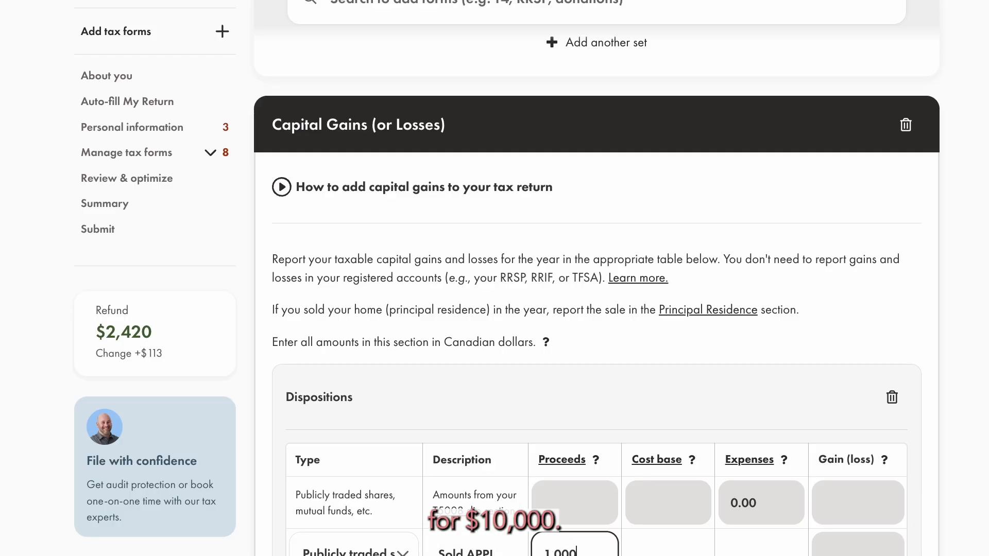
For the Sold APPL disposition under Capital Gains, enter proceeds of 10,000, a cost base of 8,000 and the selling expenses.
left_click(690, 545)
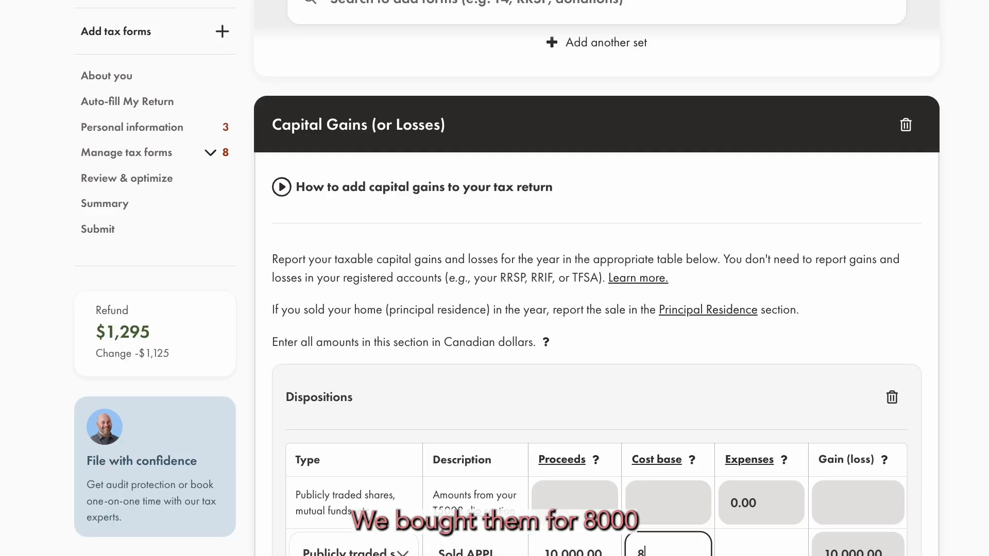
key("Tab")
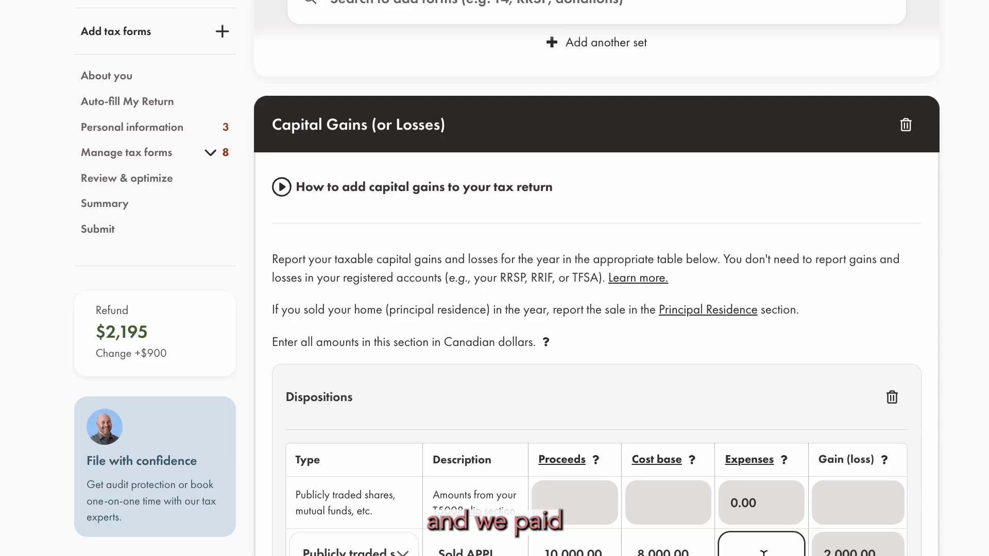
key("Tab")
Under Donations and Gifts, set the 2025 donation recipient to Charity and describe it as DEF Charity.
scroll(597, 309, "down", 3)
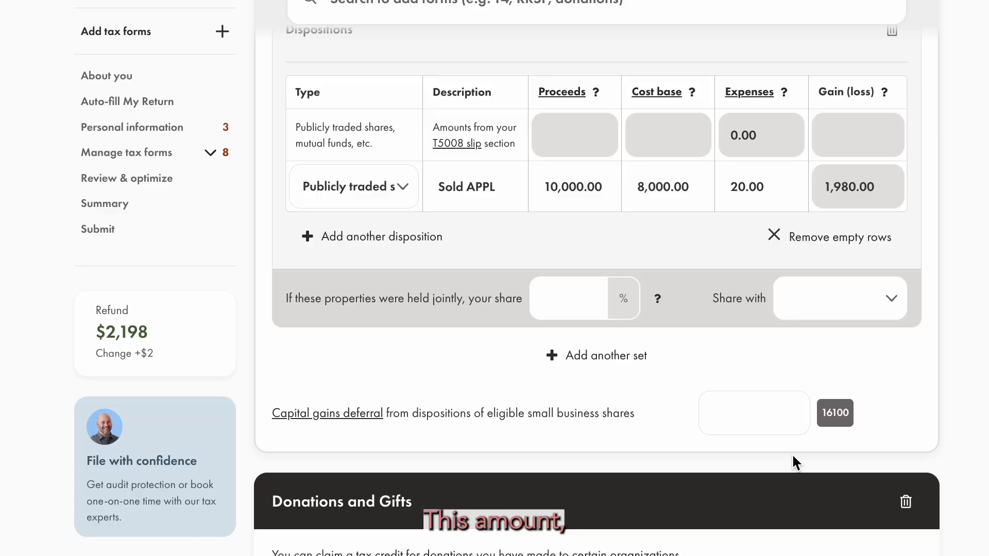
scroll(792, 454, "down", 5)
left_click(389, 443)
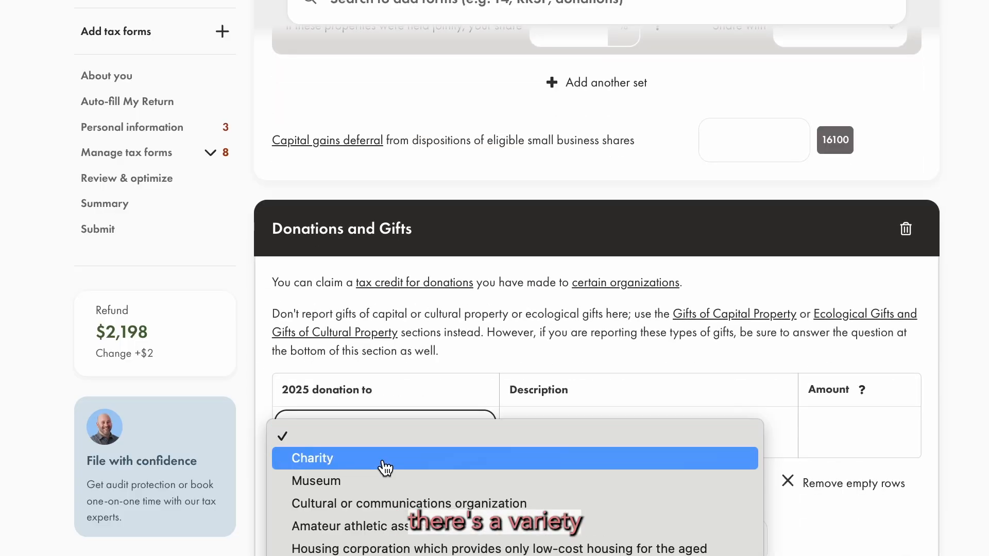
left_click(384, 464)
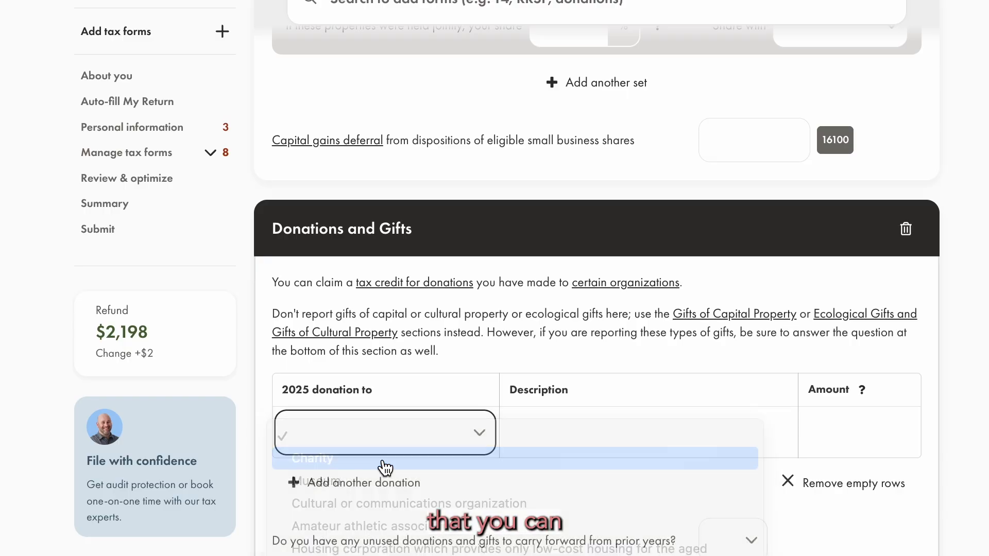
left_click(565, 441)
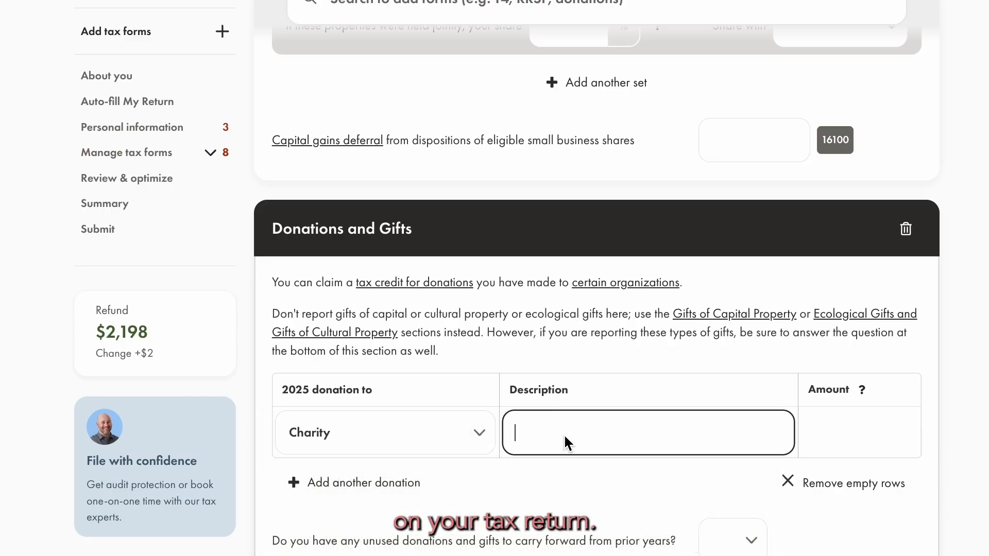
type("DEF Char")
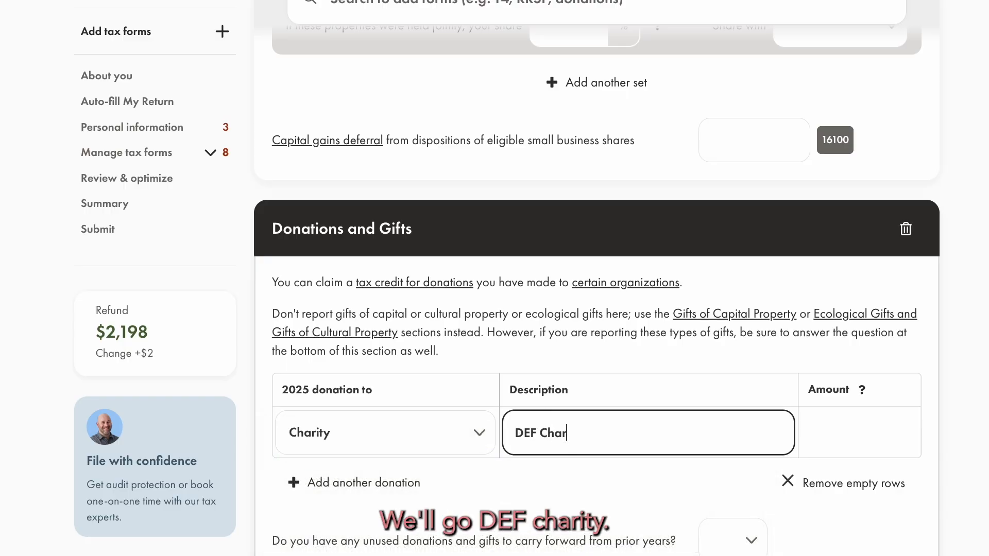